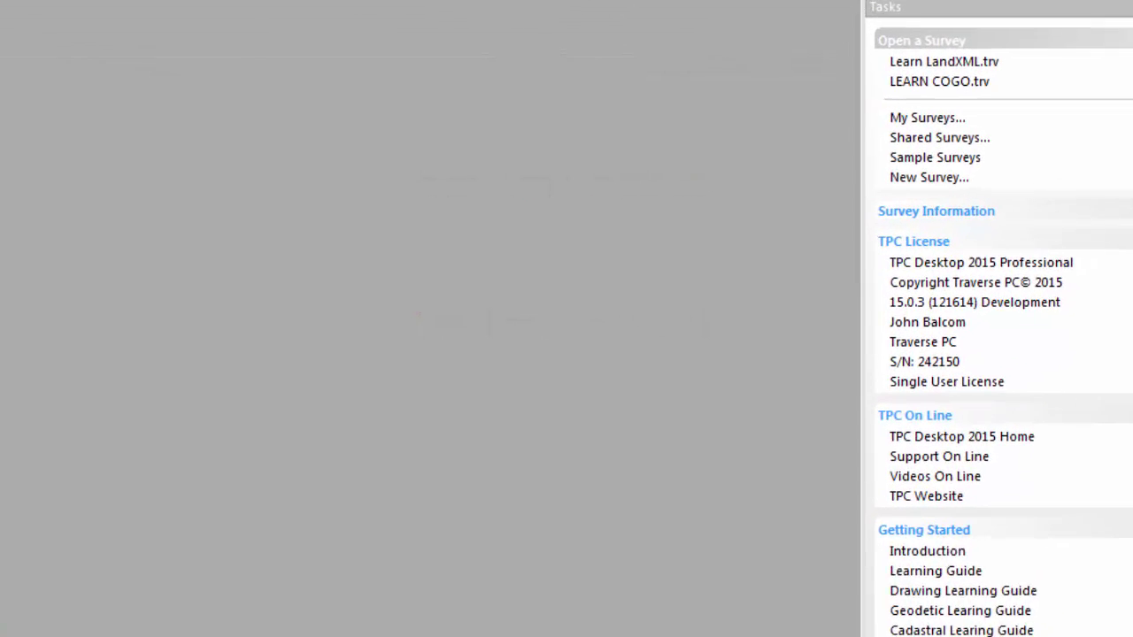
- Open the Learn LandXML.trv survey from the Sample Surveys list
click(998, 162)
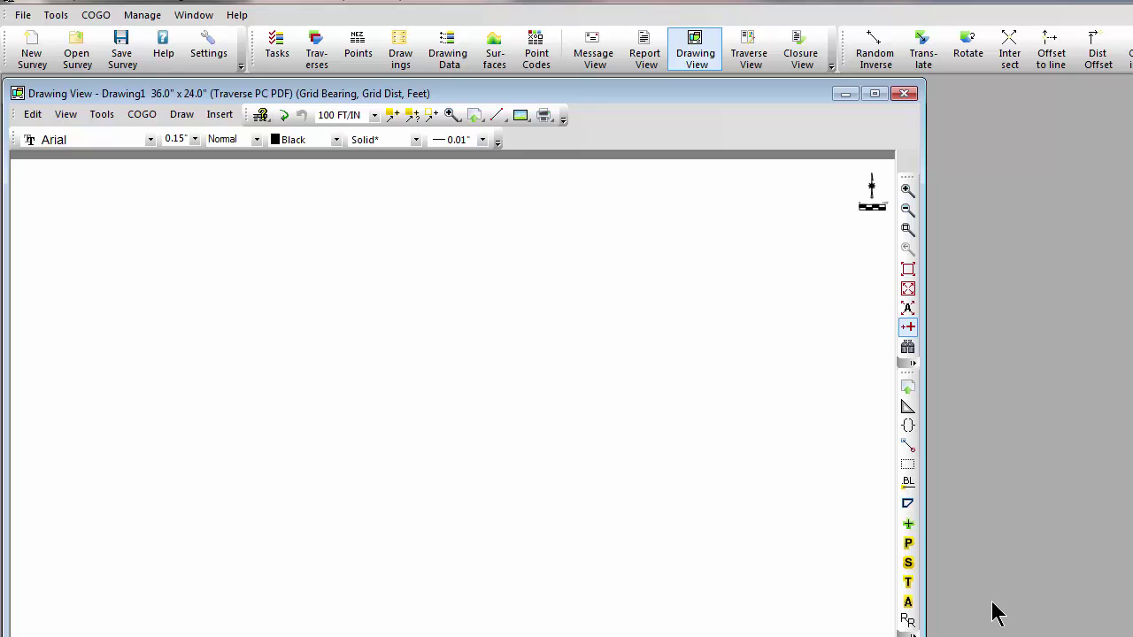
- Start a File > Import with type LandXML and browse for the subdivision.xml file
click(23, 15)
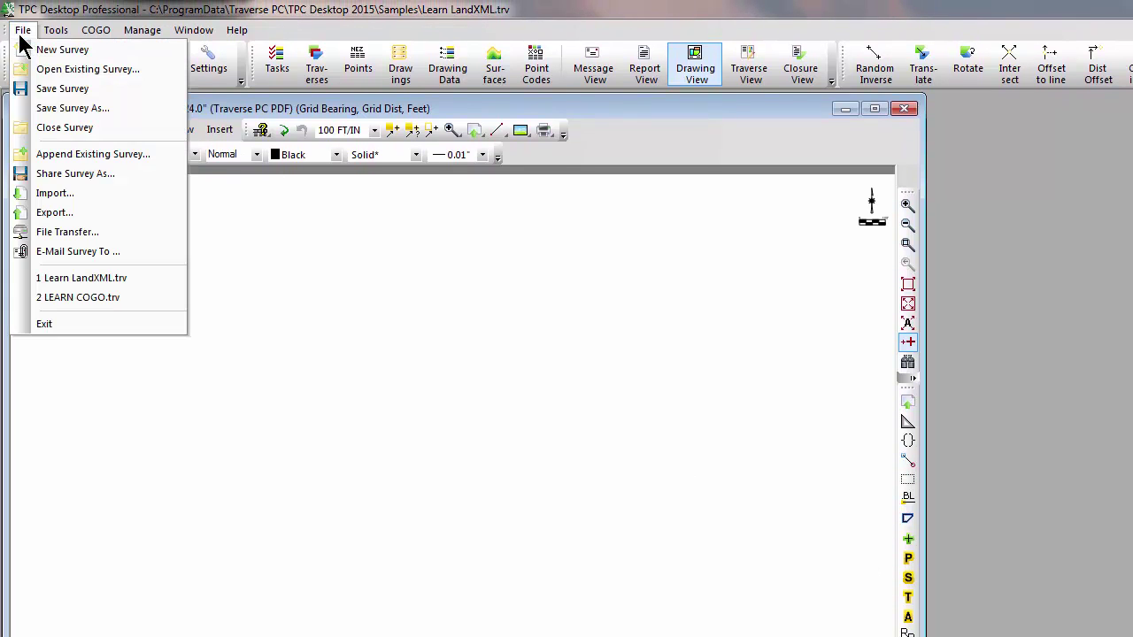
click(54, 193)
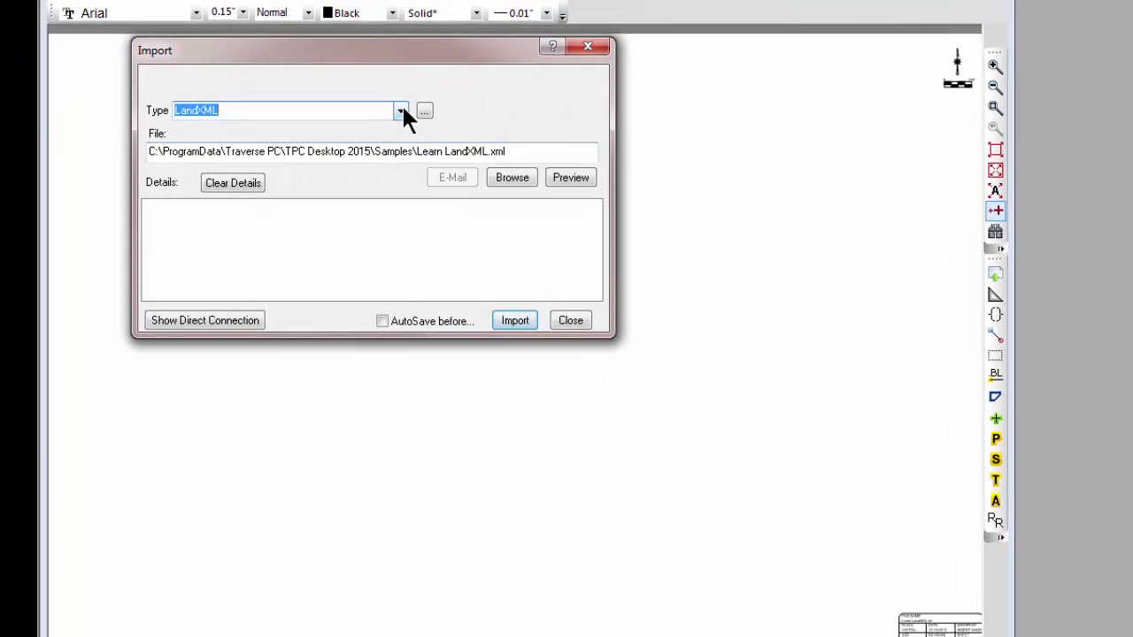
click(401, 110)
mouse_move(402, 306)
mouse_down()
mouse_move(404, 179)
mouse_move(399, 298)
mouse_up()
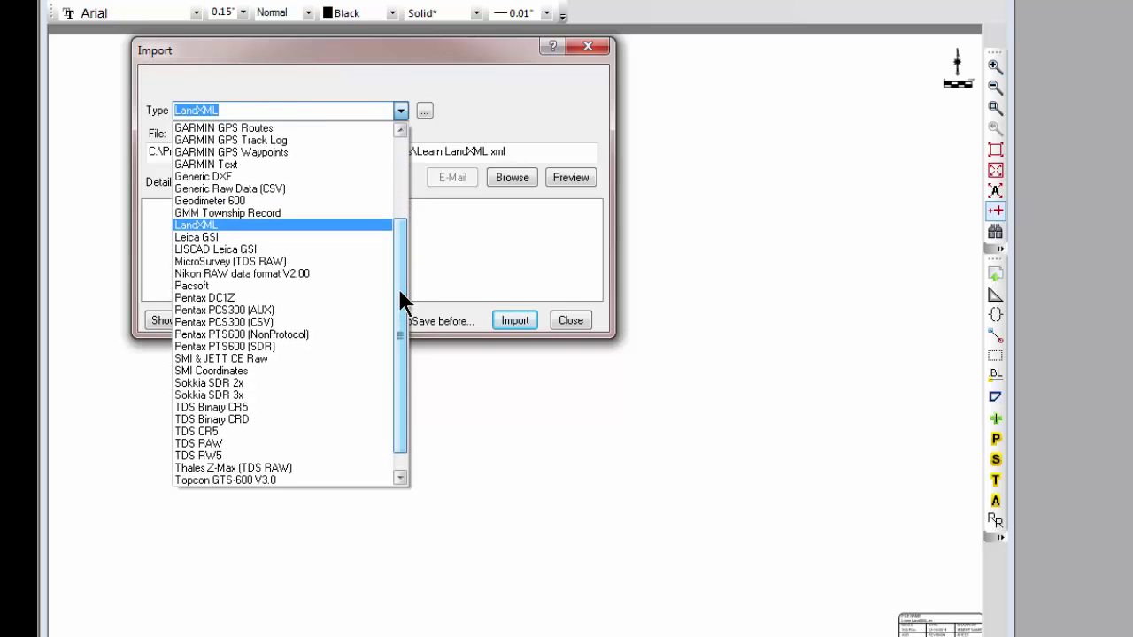
click(221, 231)
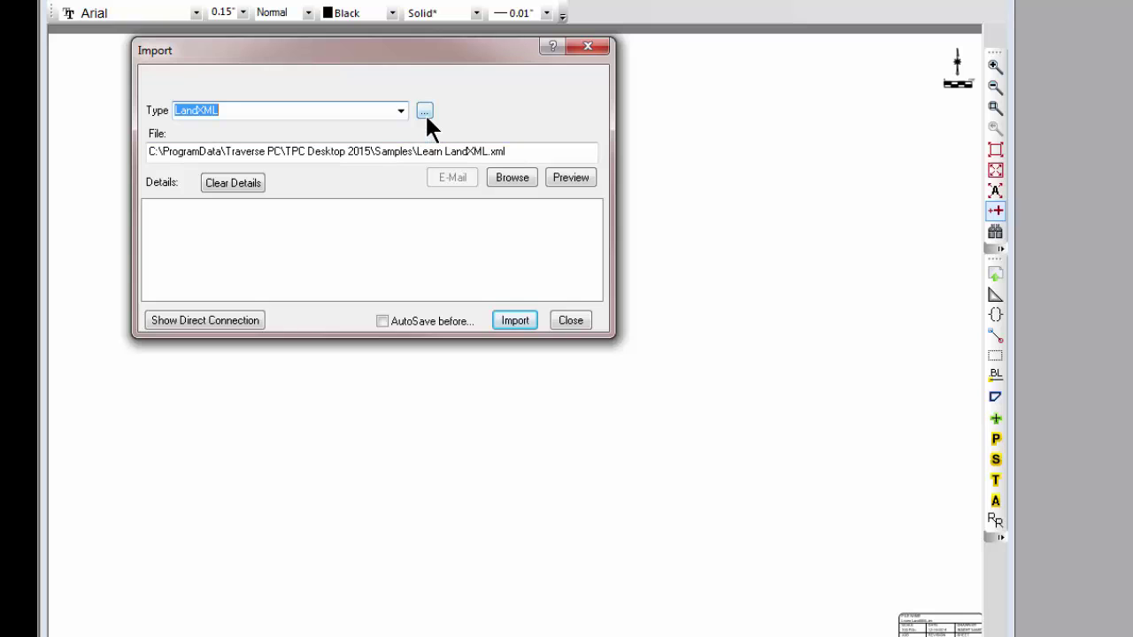
click(513, 178)
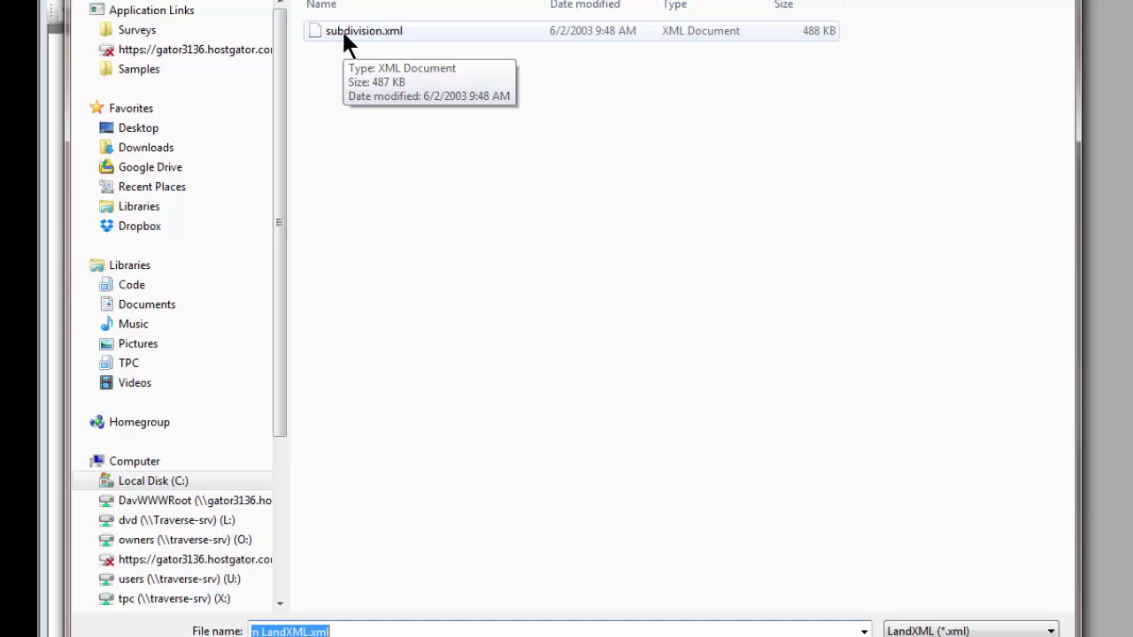
- Choose subdivision.xml, read its importable items, and move the item list aside
double_click(342, 29)
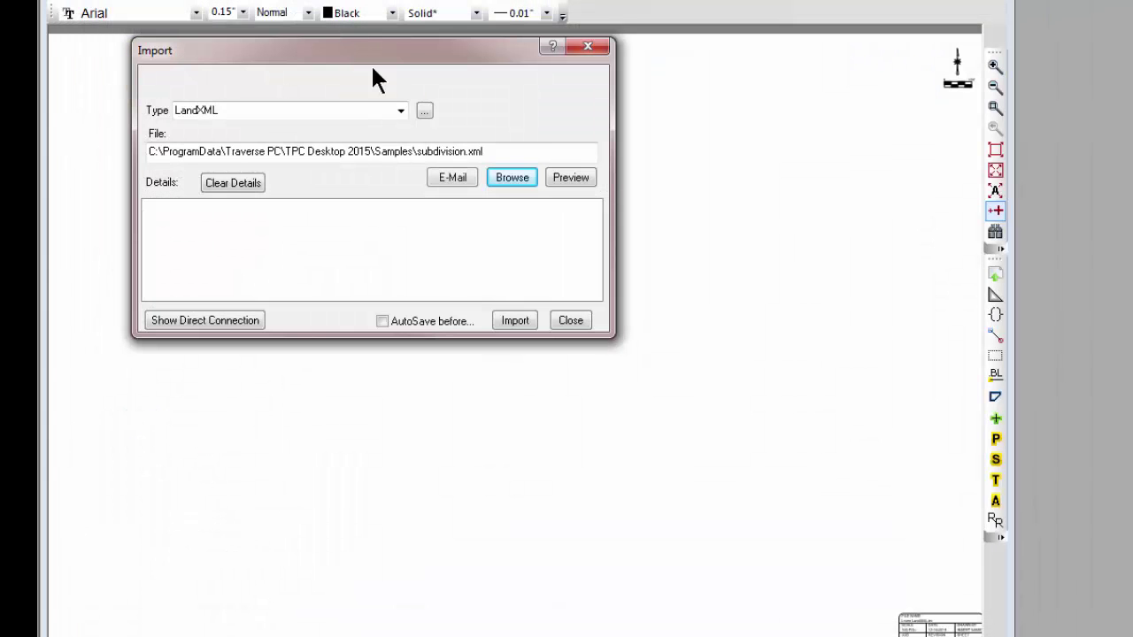
click(517, 322)
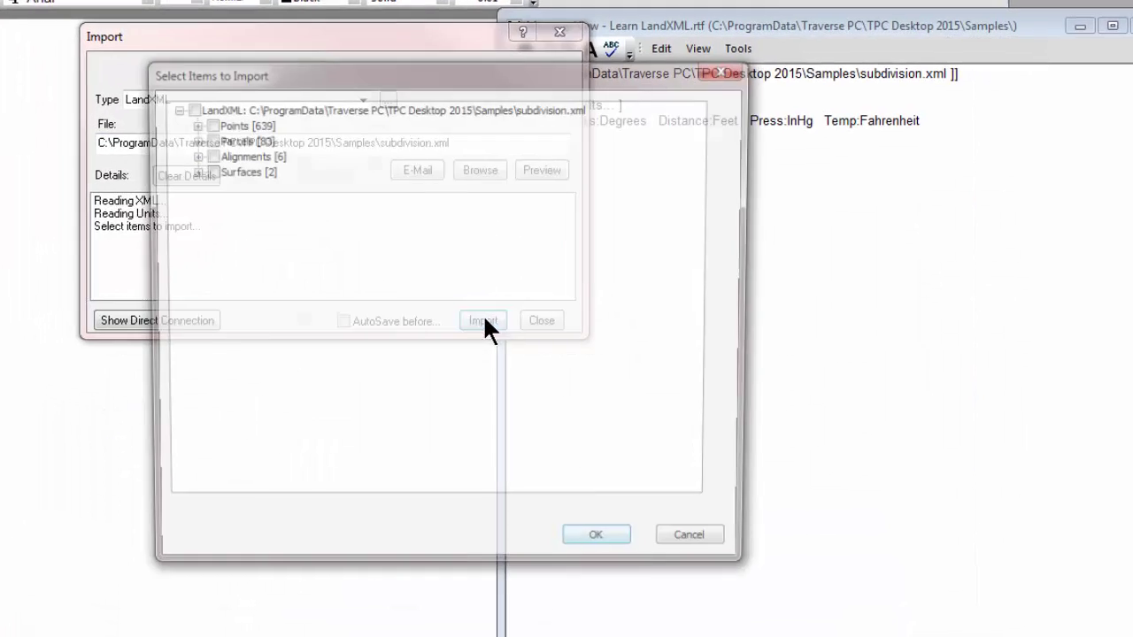
drag(471, 58, 894, 68)
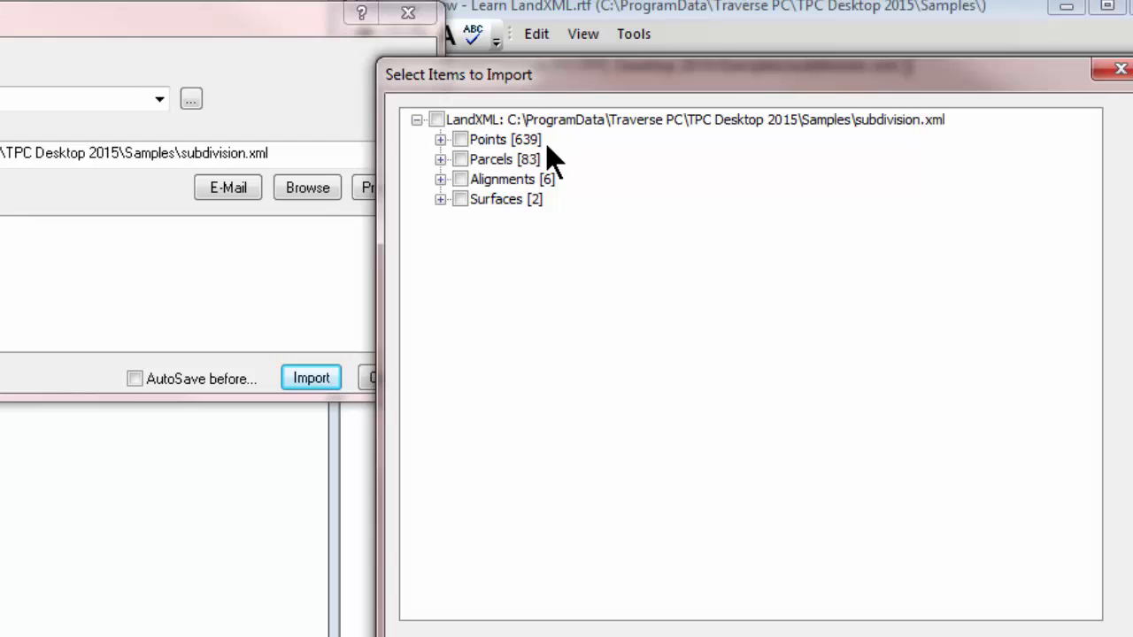
- Expand Points, Parcels, Alignments and Surfaces to inspect the six alignments and two surfaces
click(440, 139)
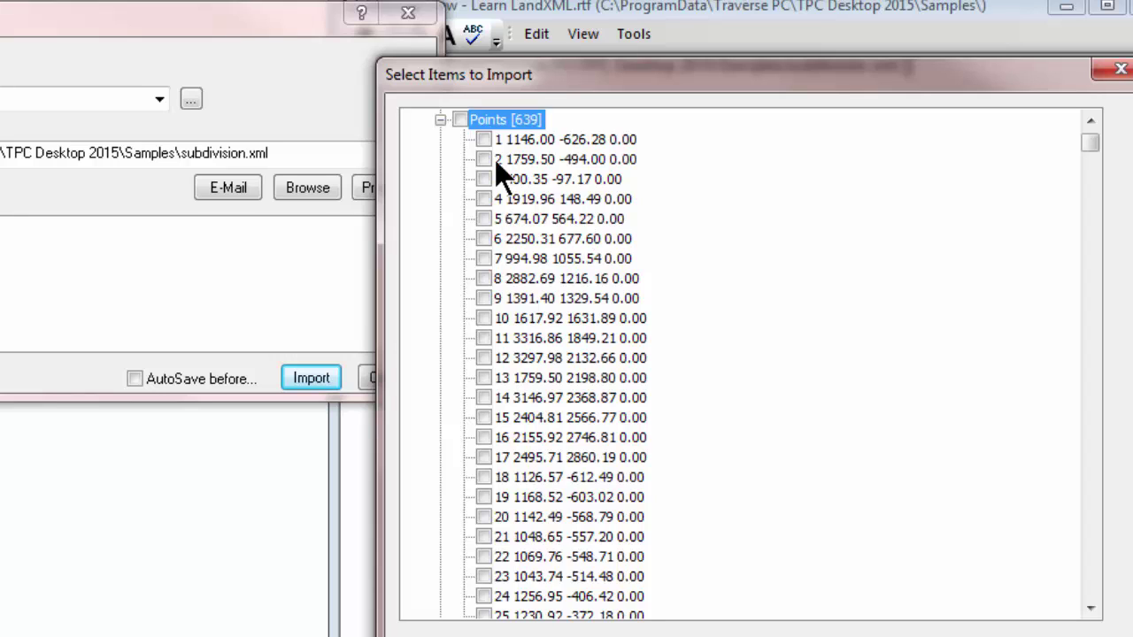
click(440, 118)
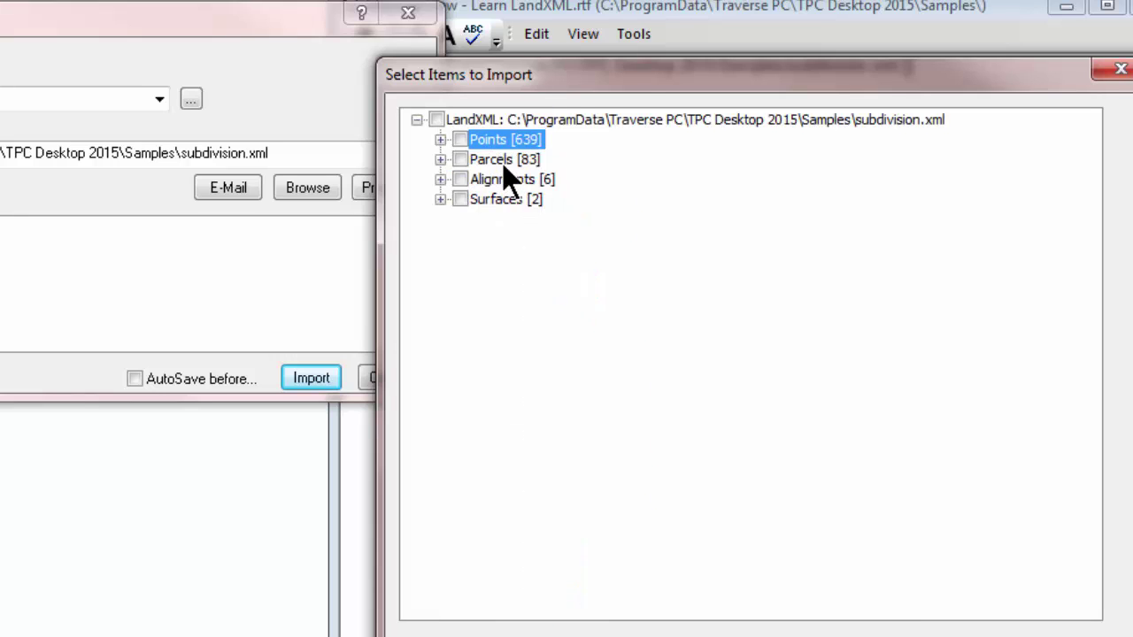
click(439, 159)
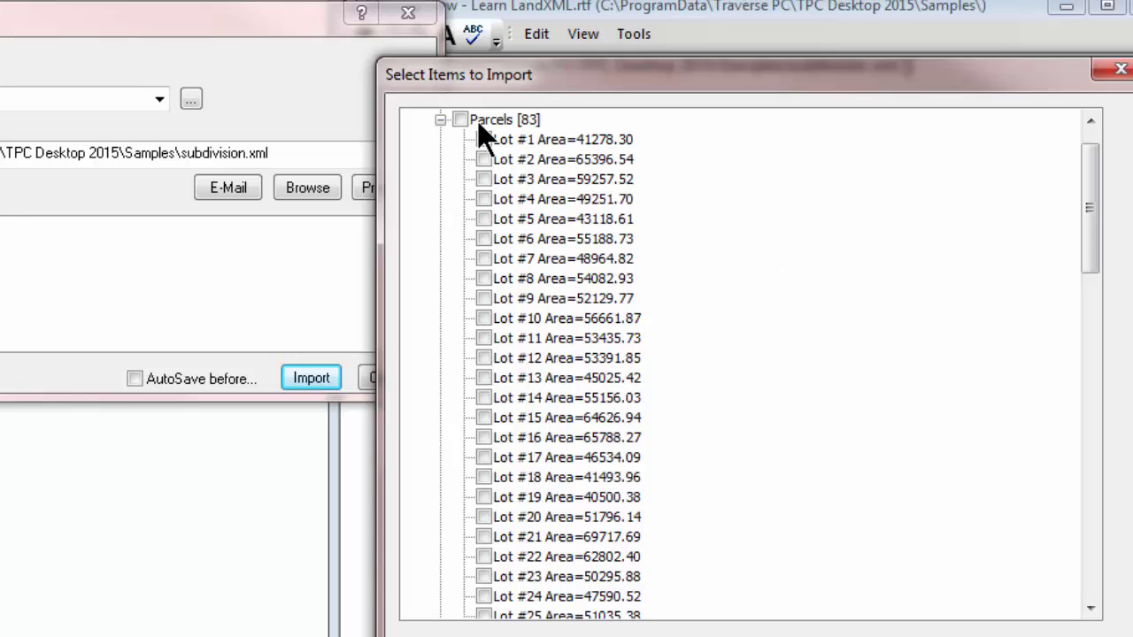
click(440, 120)
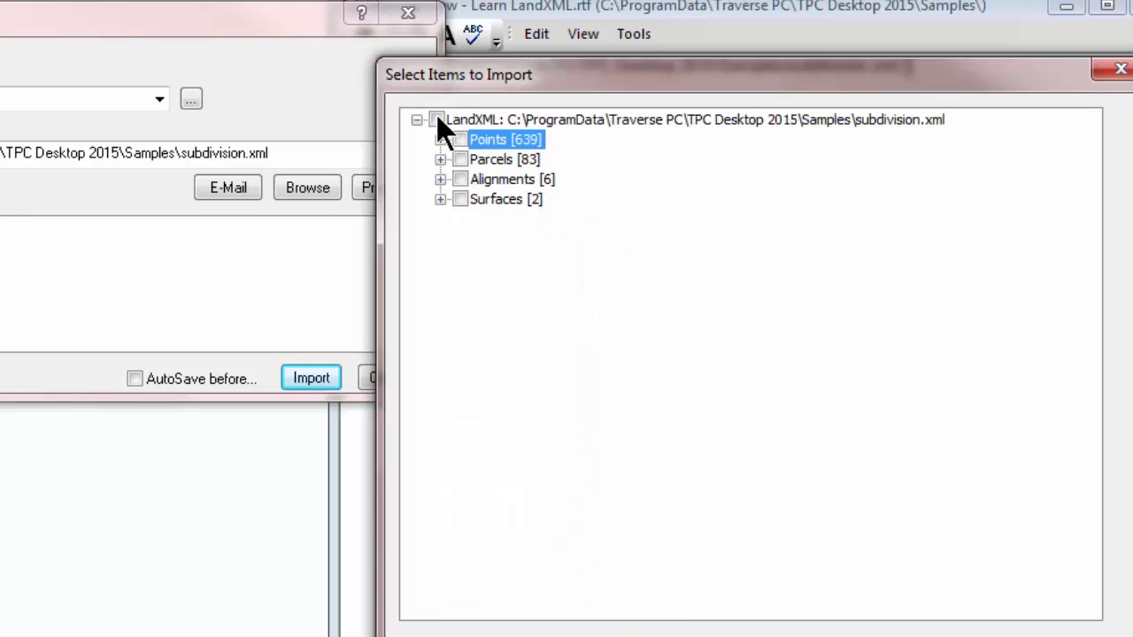
click(440, 179)
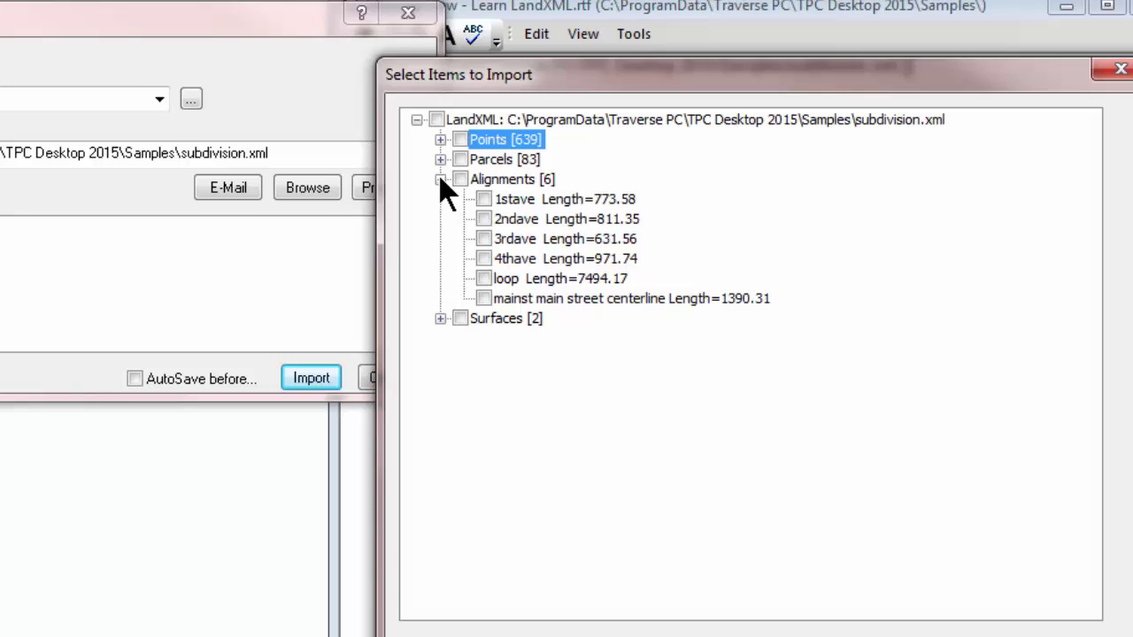
click(440, 319)
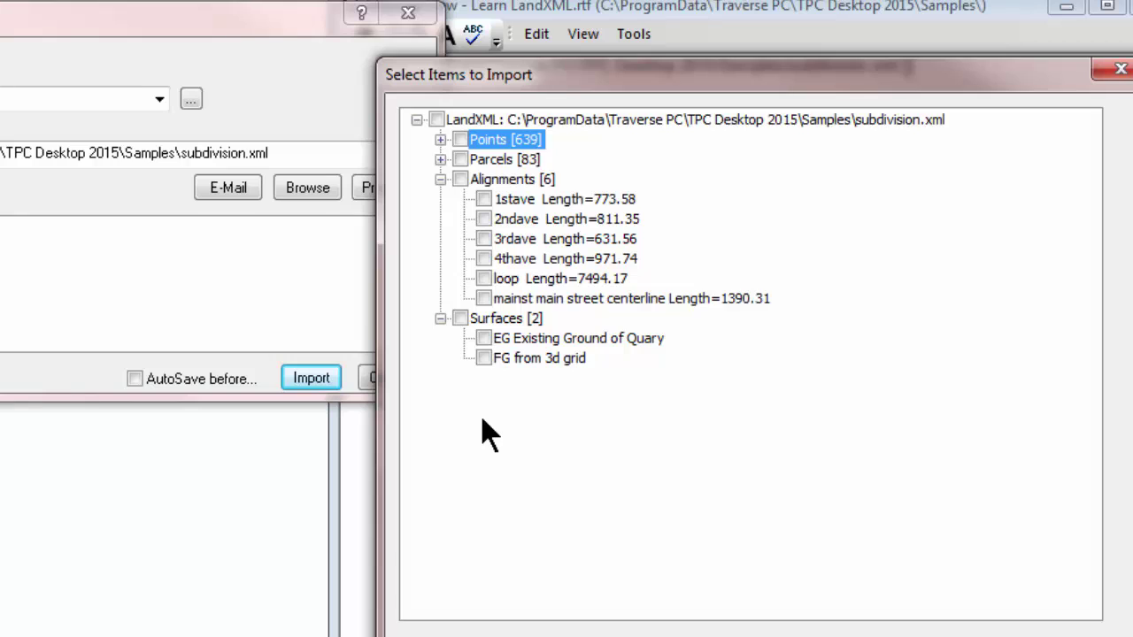
- Check the EG surface, Surfaces, Alignments and LandXML root, then import everything
click(492, 344)
click(484, 338)
click(459, 315)
click(459, 316)
click(458, 181)
click(459, 179)
click(437, 120)
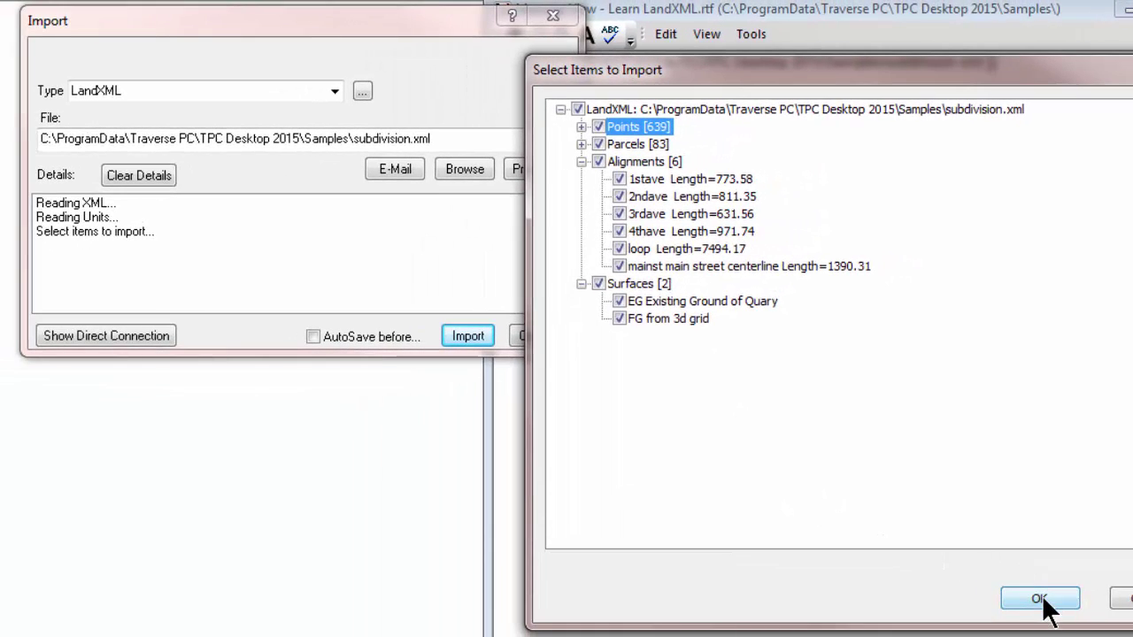
click(1042, 599)
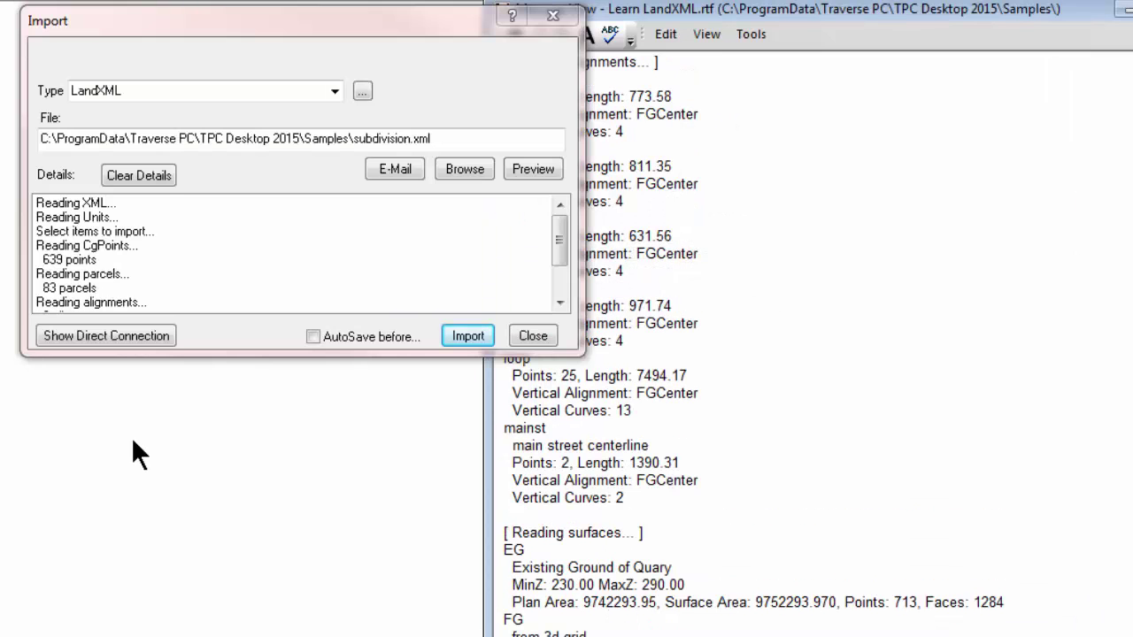
- Close the finished import and review the Message View log of units, CgPoints and lot areas
drag(551, 225, 578, 273)
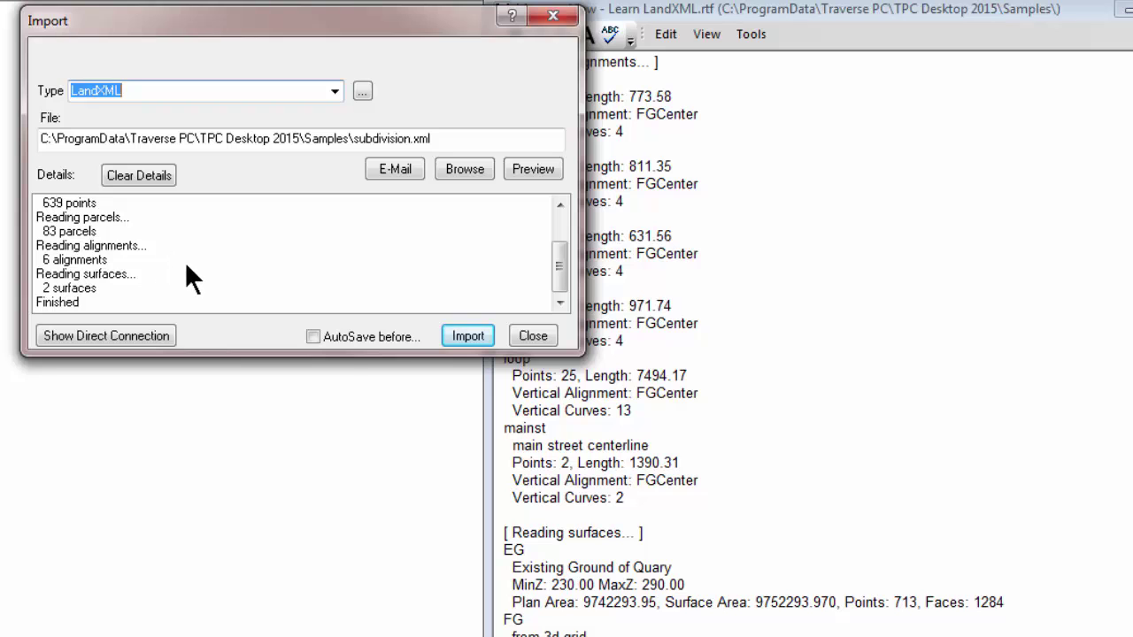
click(534, 337)
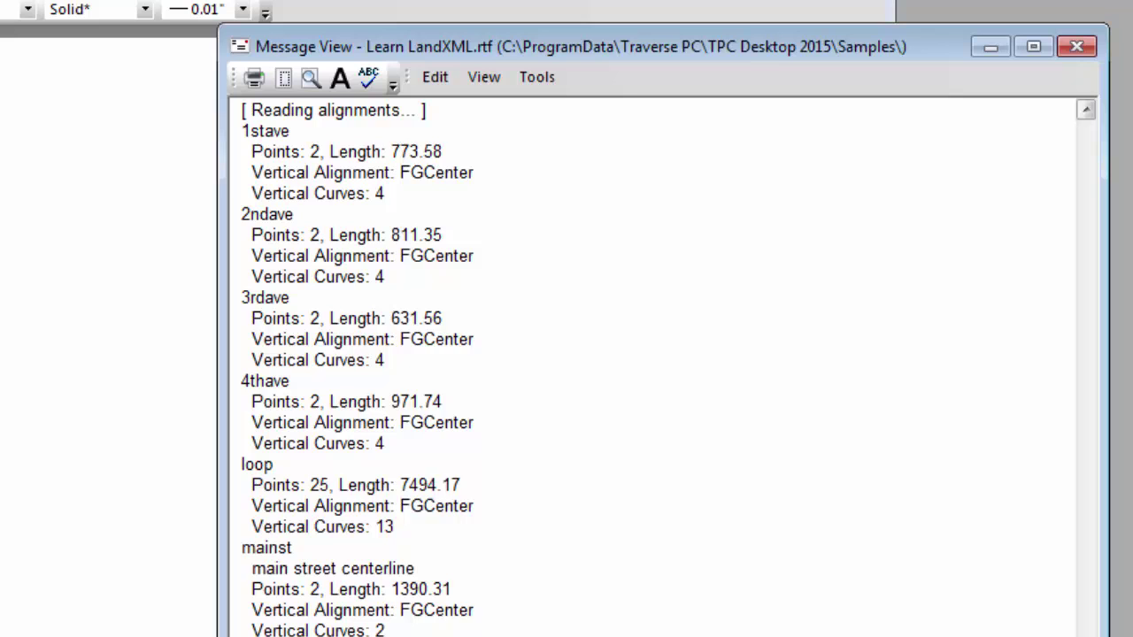
drag(1031, 633, 1041, 106)
click(836, 110)
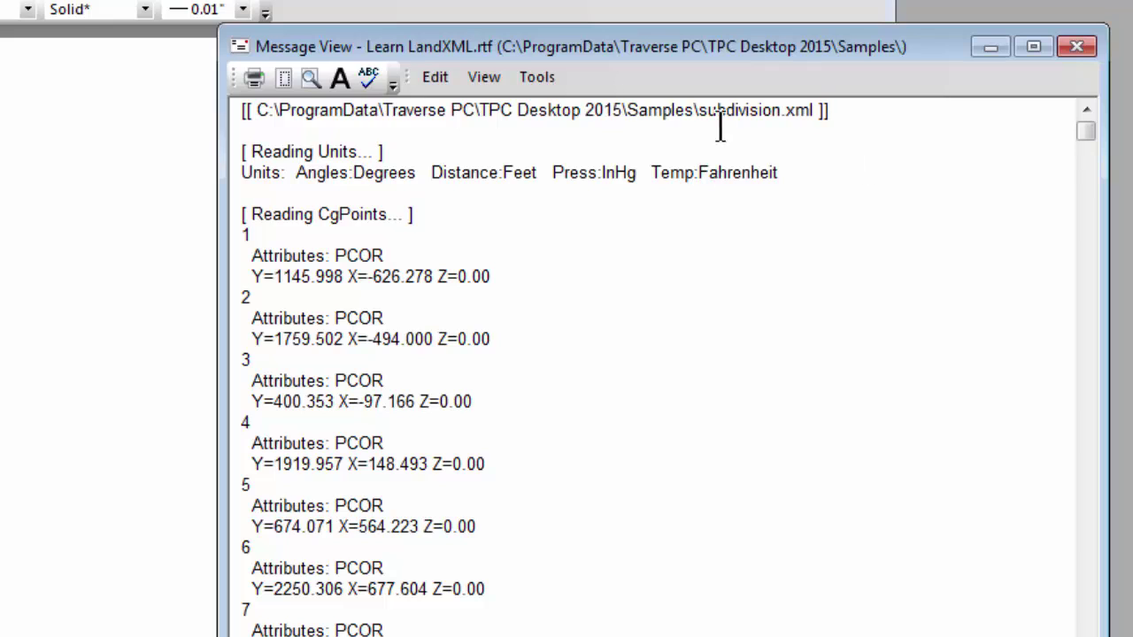
click(808, 173)
drag(1092, 144, 1105, 636)
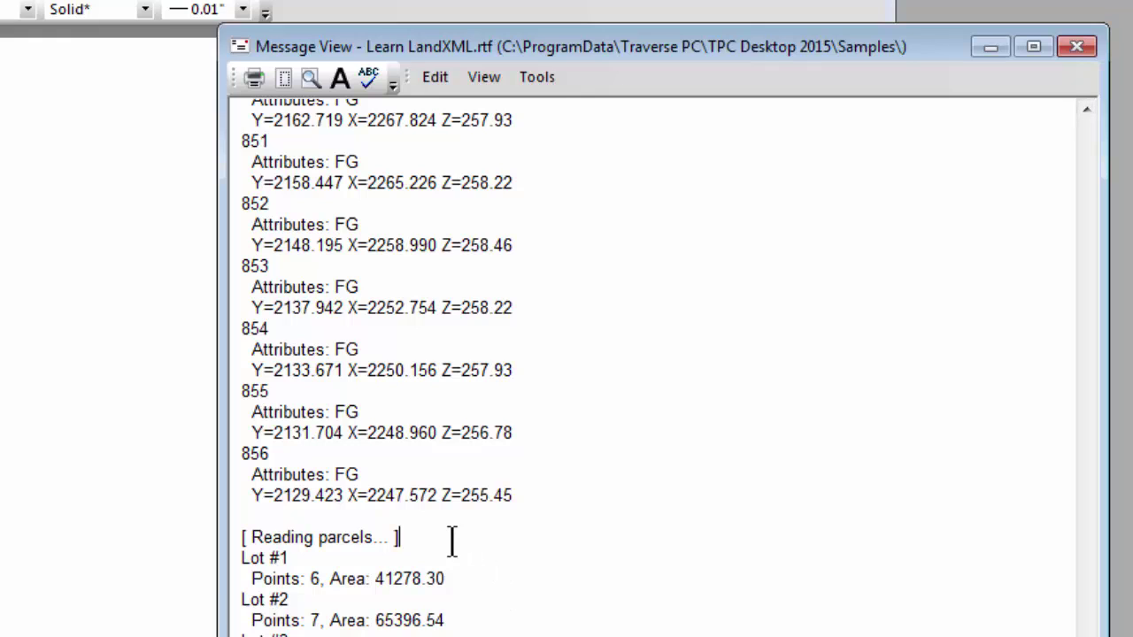
- Scroll through the report's parcels, alignments and surfaces, then close the Message View
scroll(604, 568, down, 2)
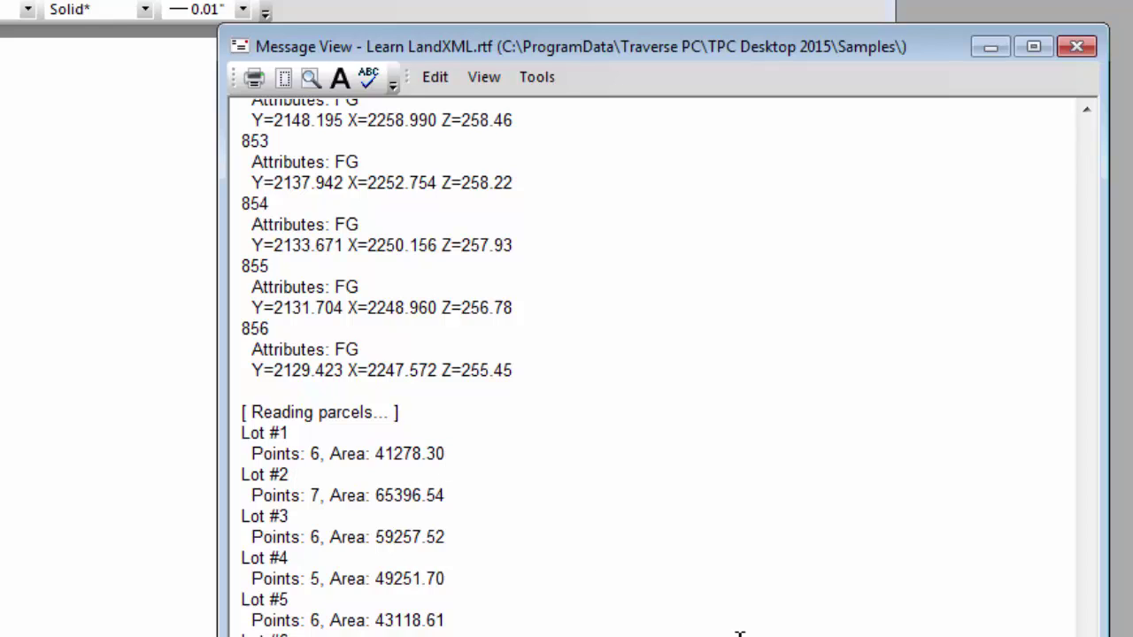
scroll(740, 634, down, 17)
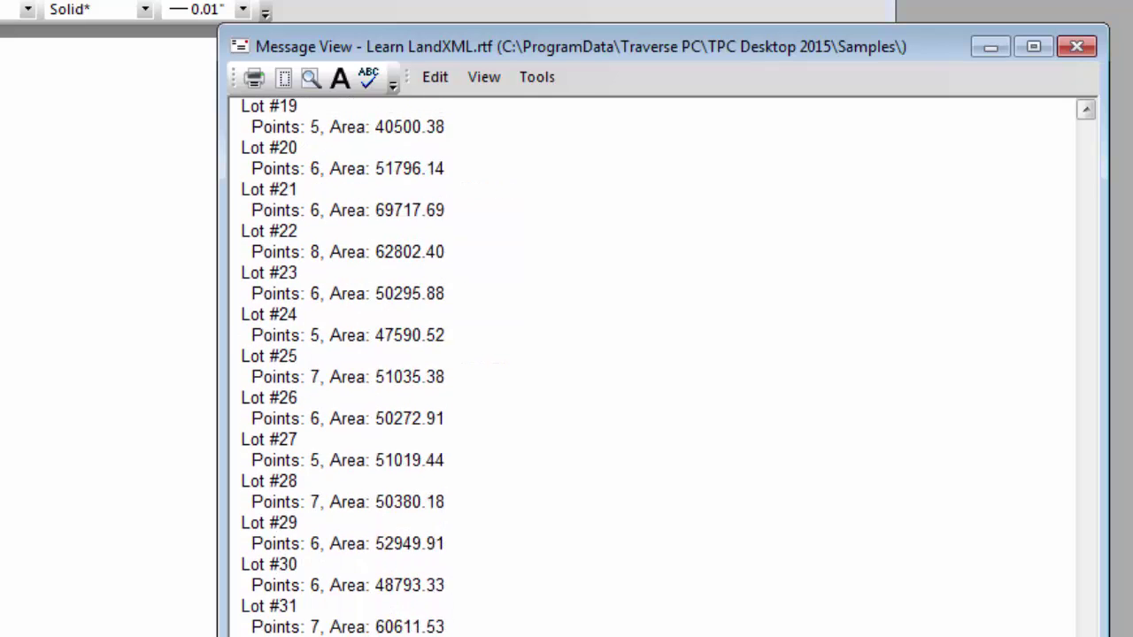
scroll(740, 634, down, 20)
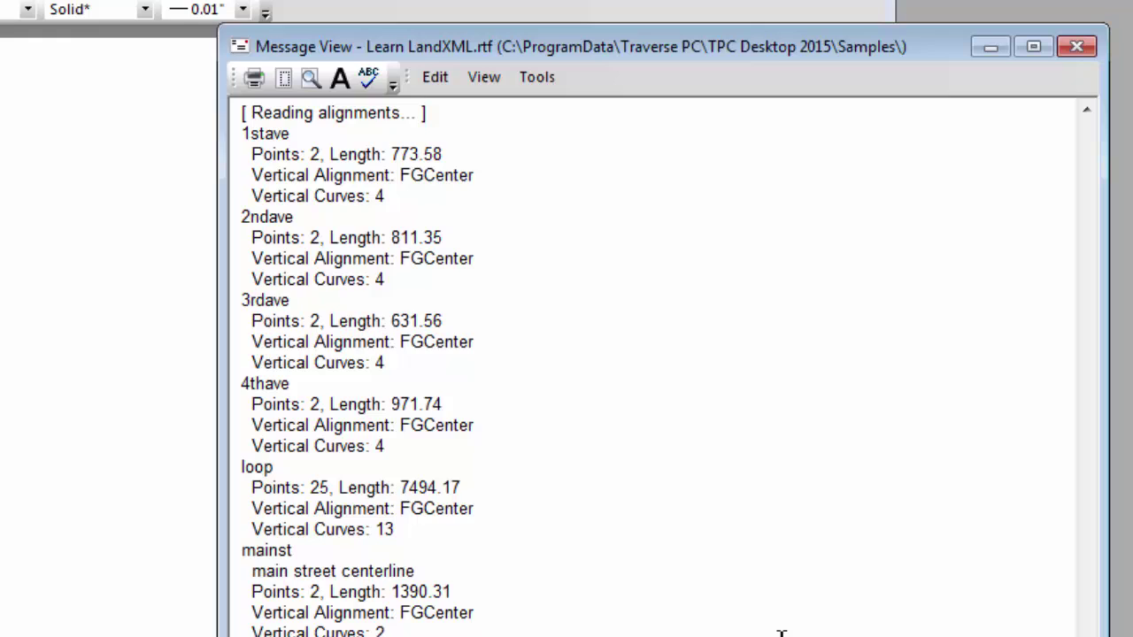
scroll(782, 633, up, 5)
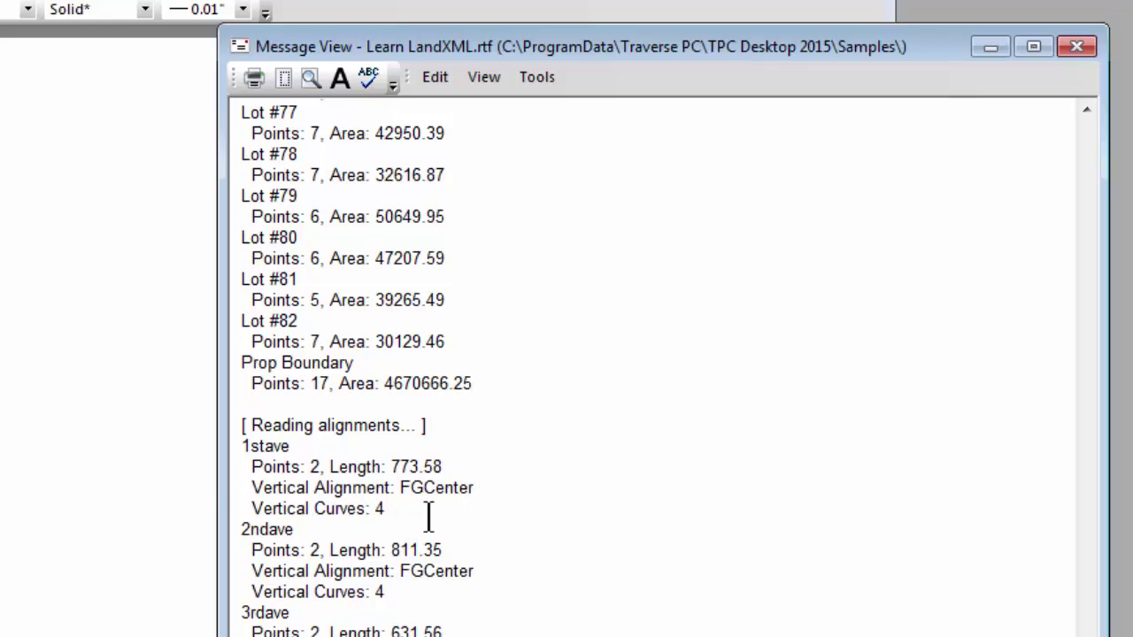
click(398, 514)
scroll(652, 549, down, 4)
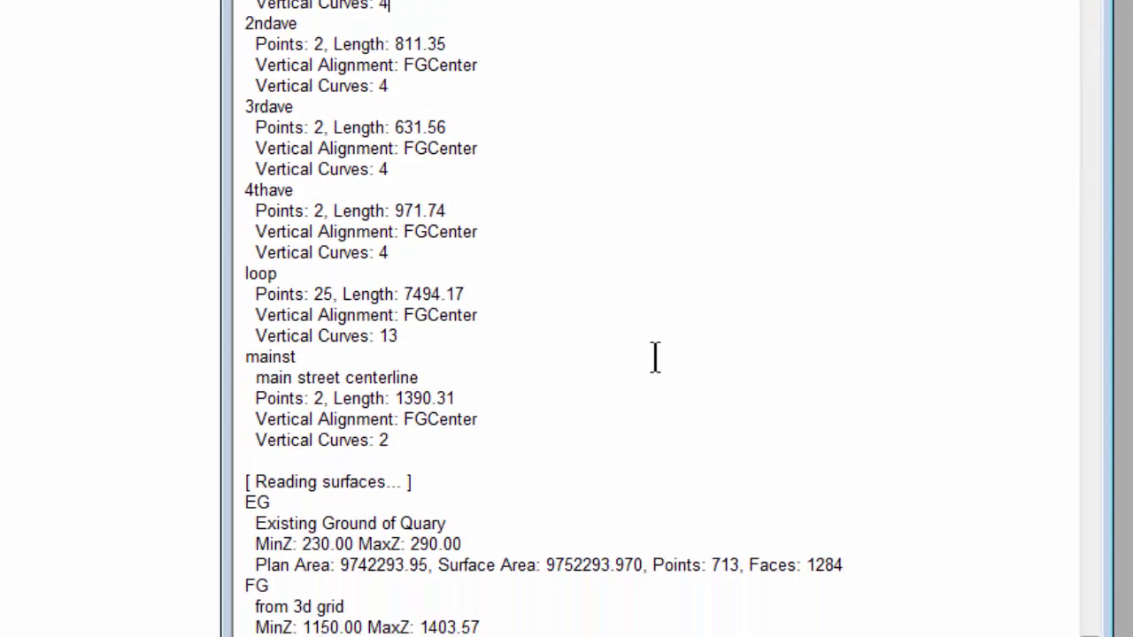
click(465, 407)
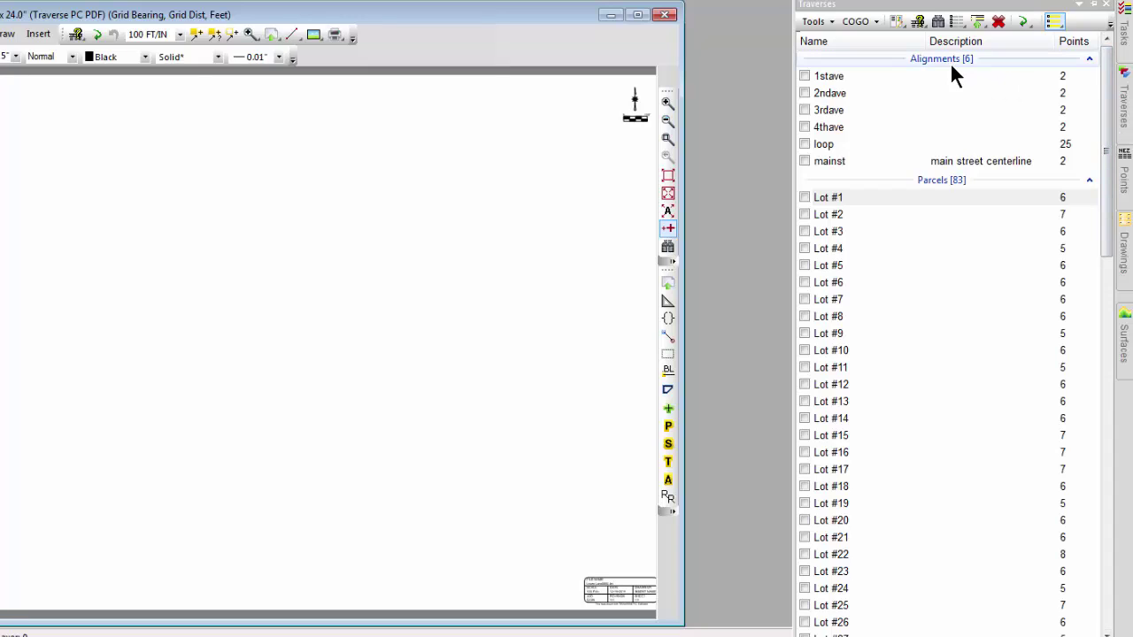
- Switch on all six alignments and all 83 parcel lots in the Traverses panel
click(943, 62)
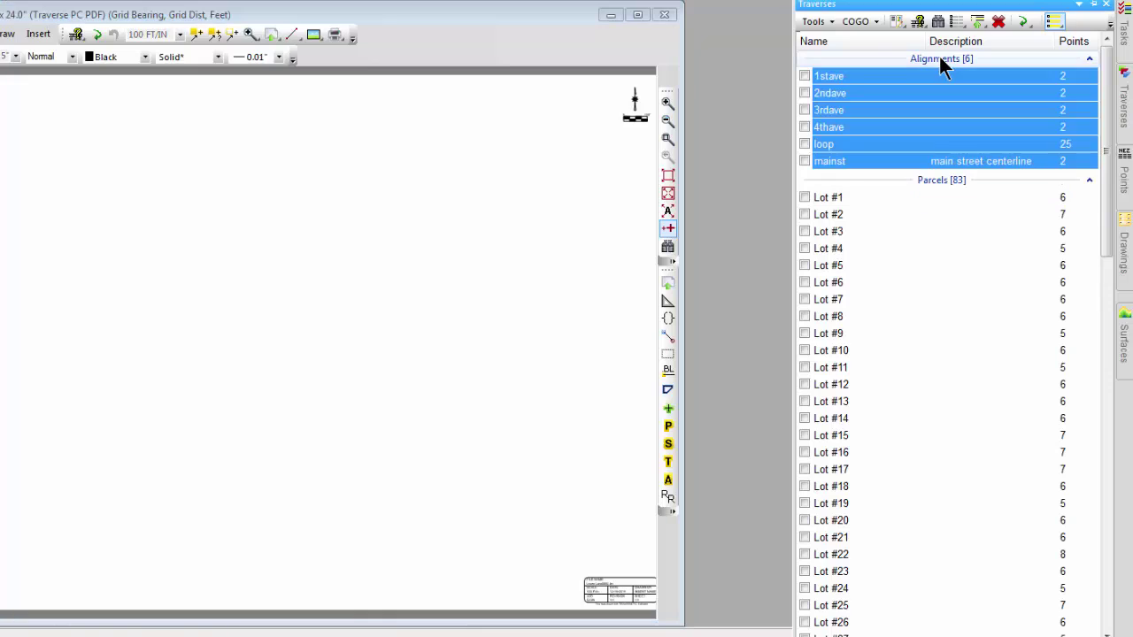
click(805, 76)
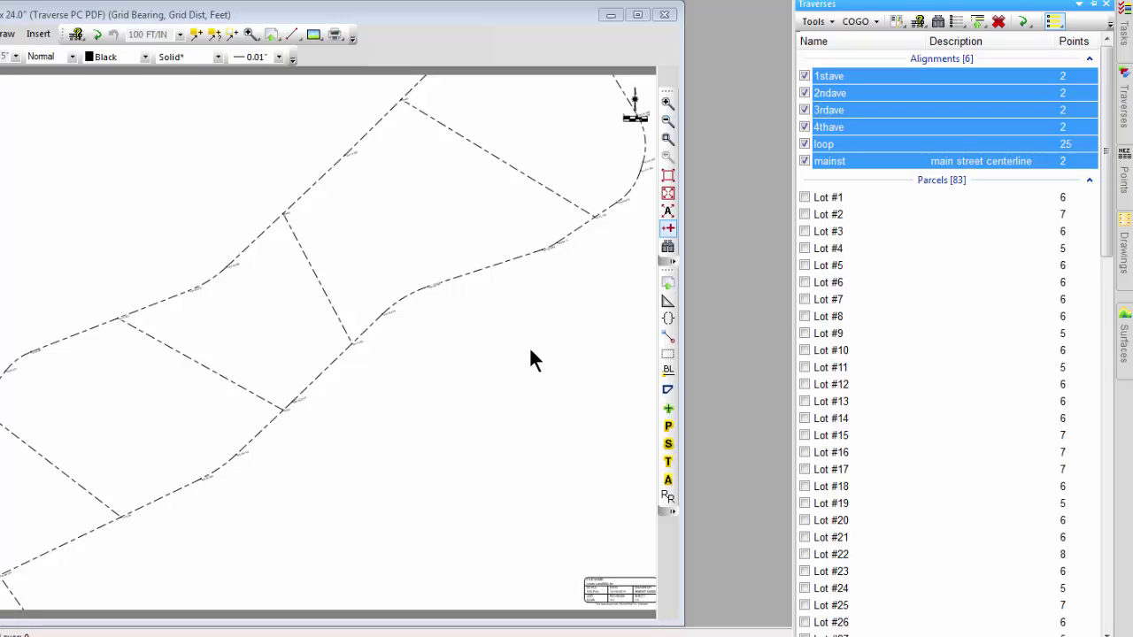
click(909, 179)
click(803, 197)
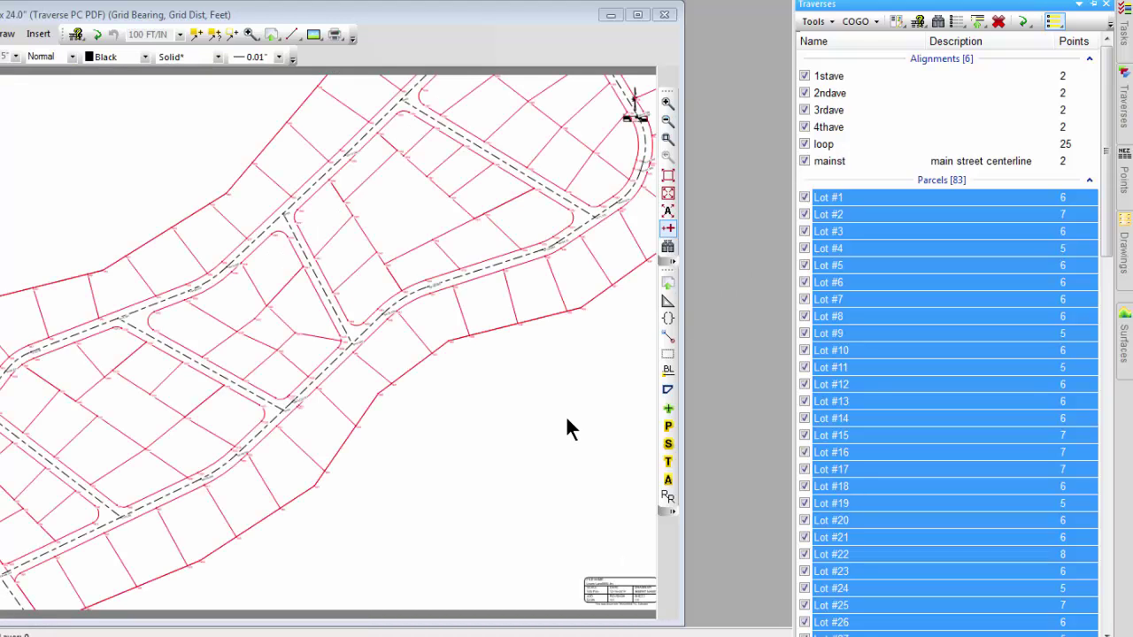
- Give all 83 parcels Lot Labels showing their Name and SqFt area
click(872, 206)
right_click(873, 206)
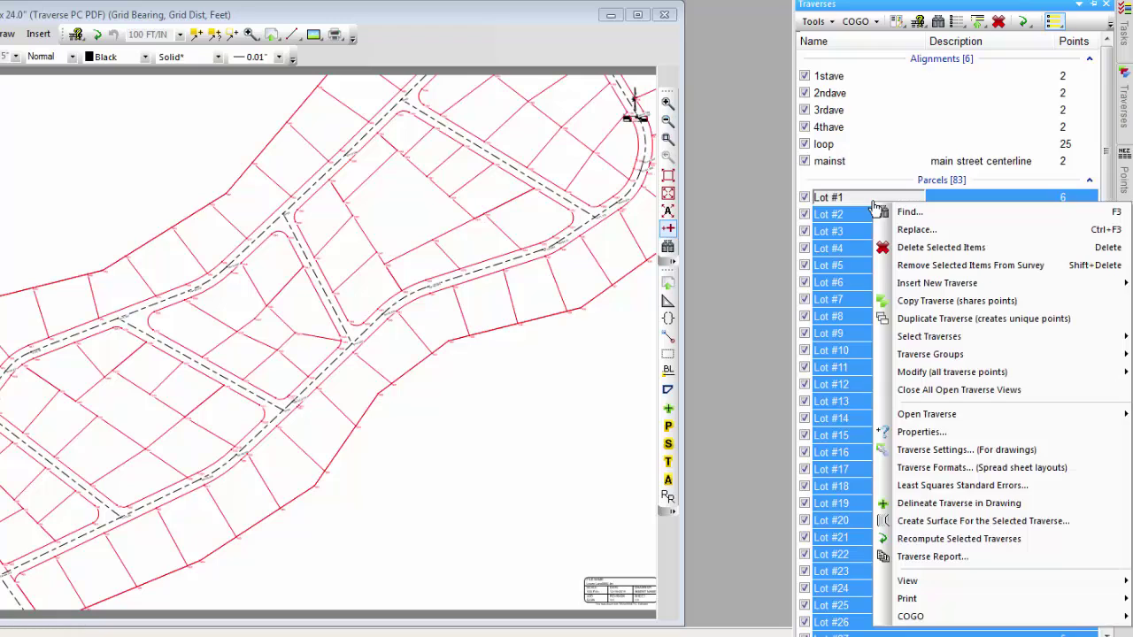
click(933, 450)
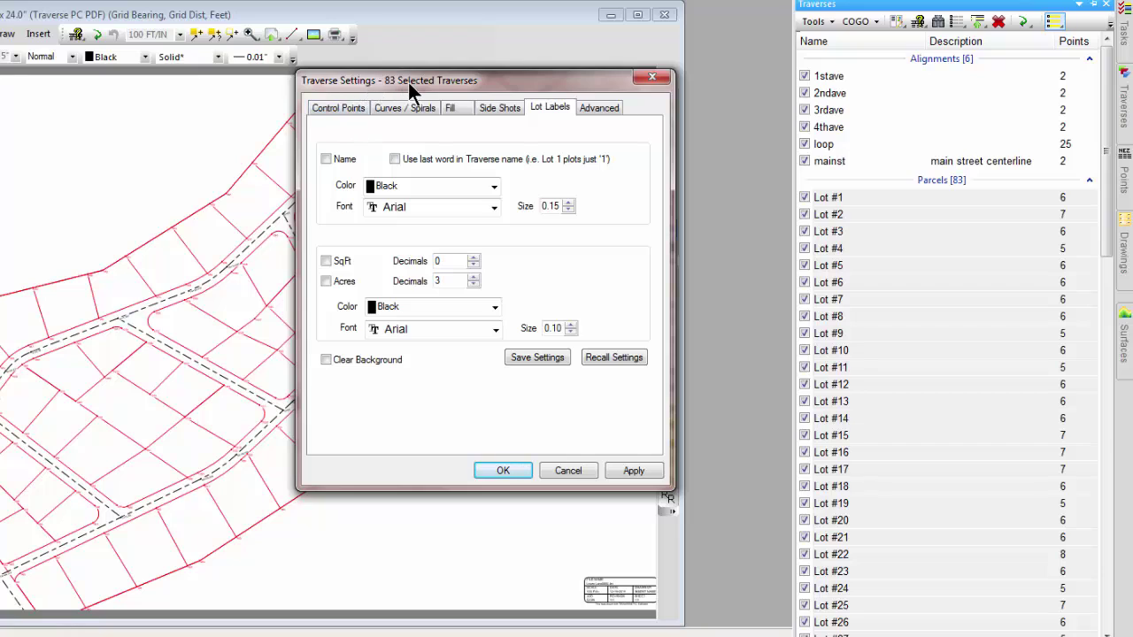
click(325, 159)
click(326, 261)
click(514, 472)
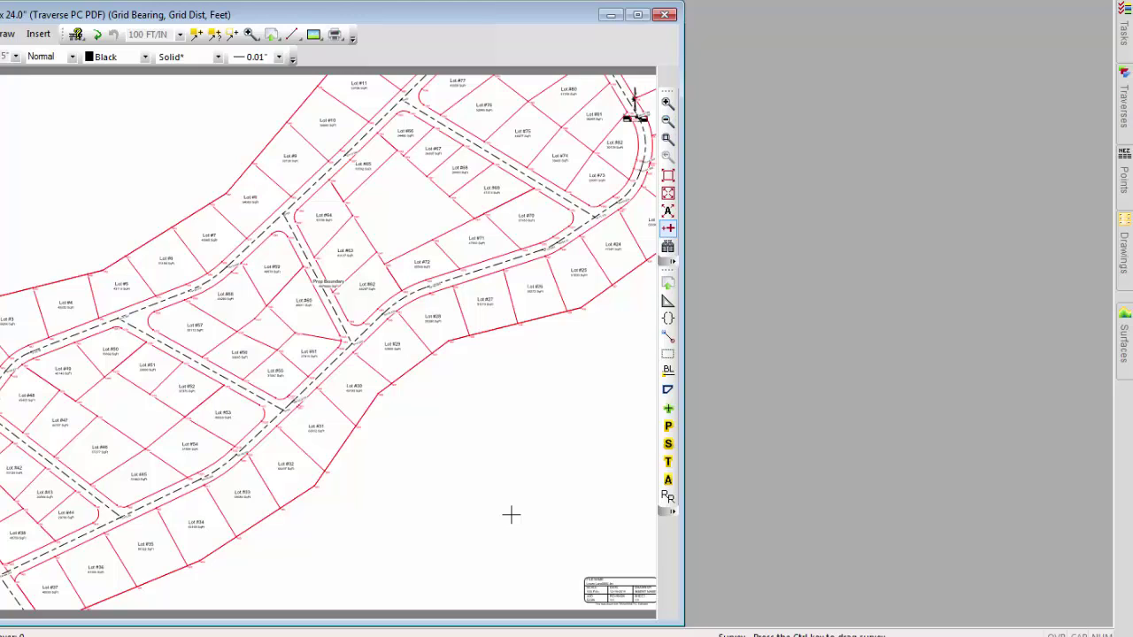
- Turn on the EG surface and enable Minor Contours drawing in its contour settings
click(1125, 345)
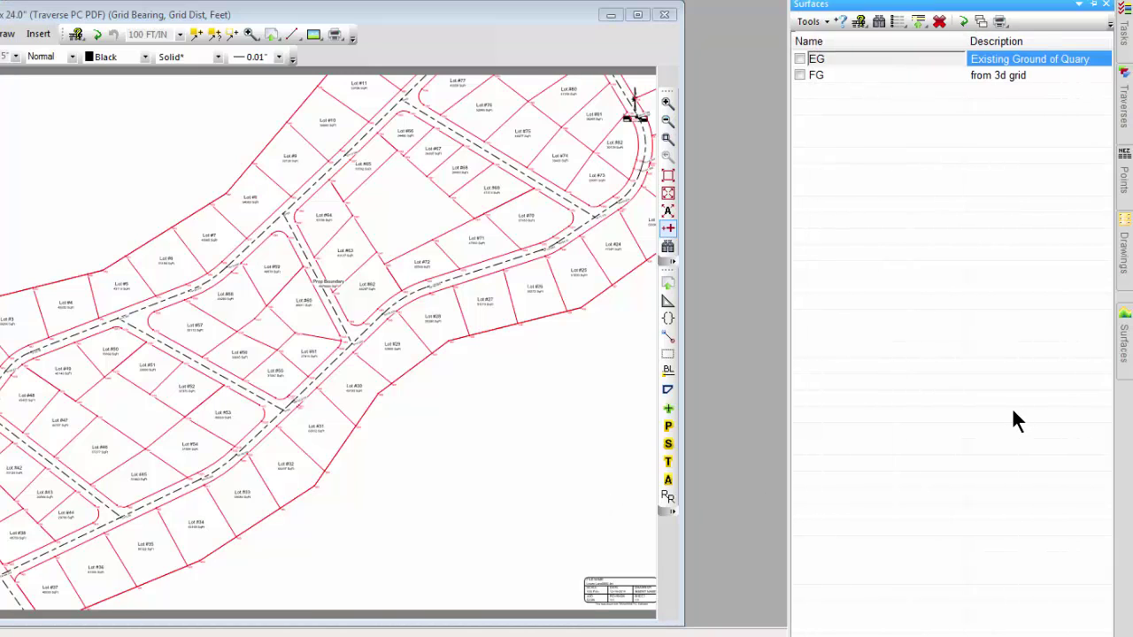
click(800, 59)
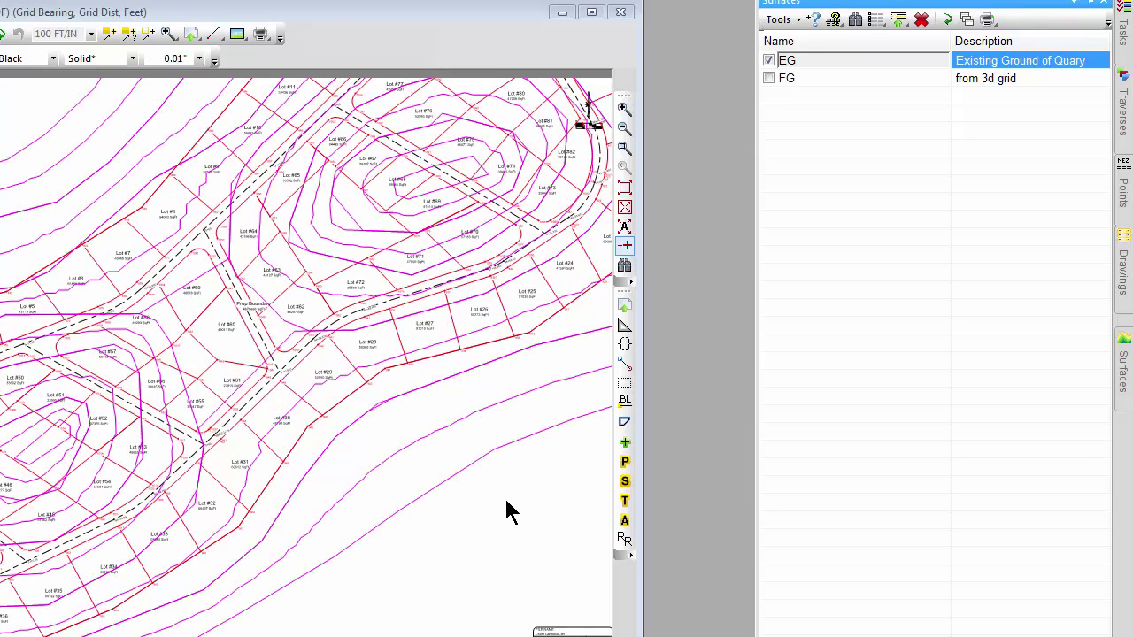
click(468, 396)
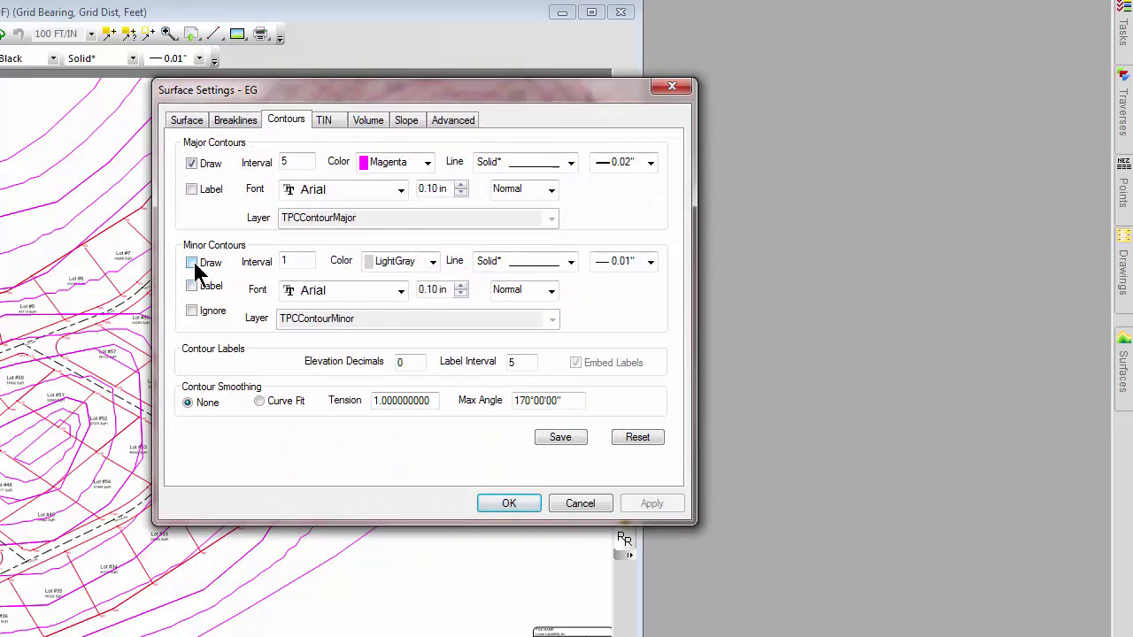
click(192, 263)
click(482, 501)
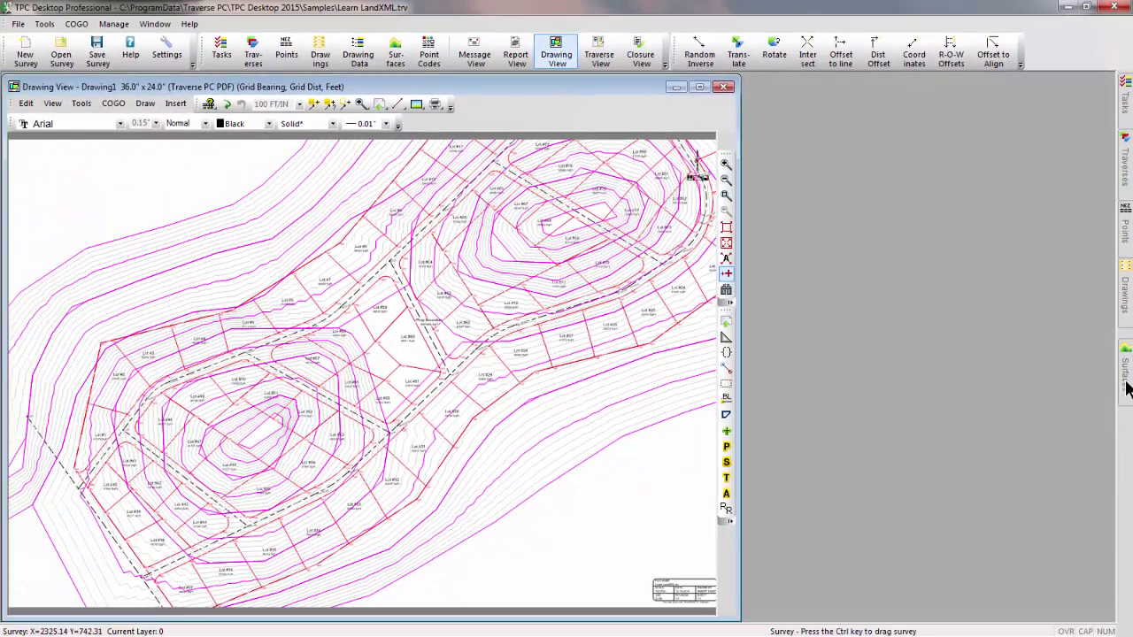
click(1122, 367)
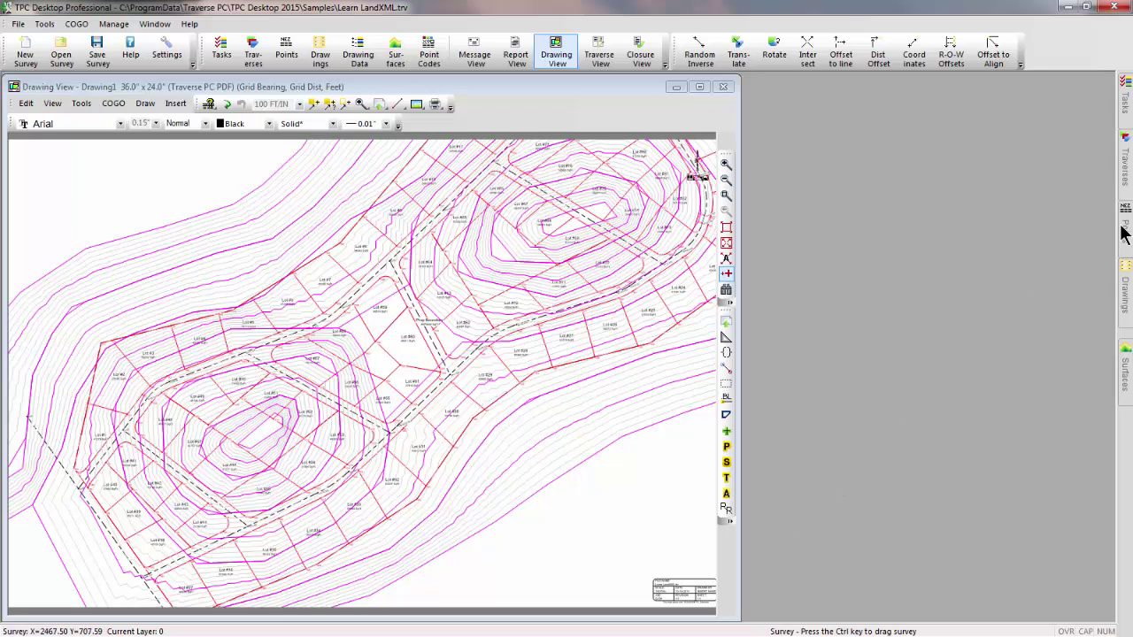
mouse_move(1124, 226)
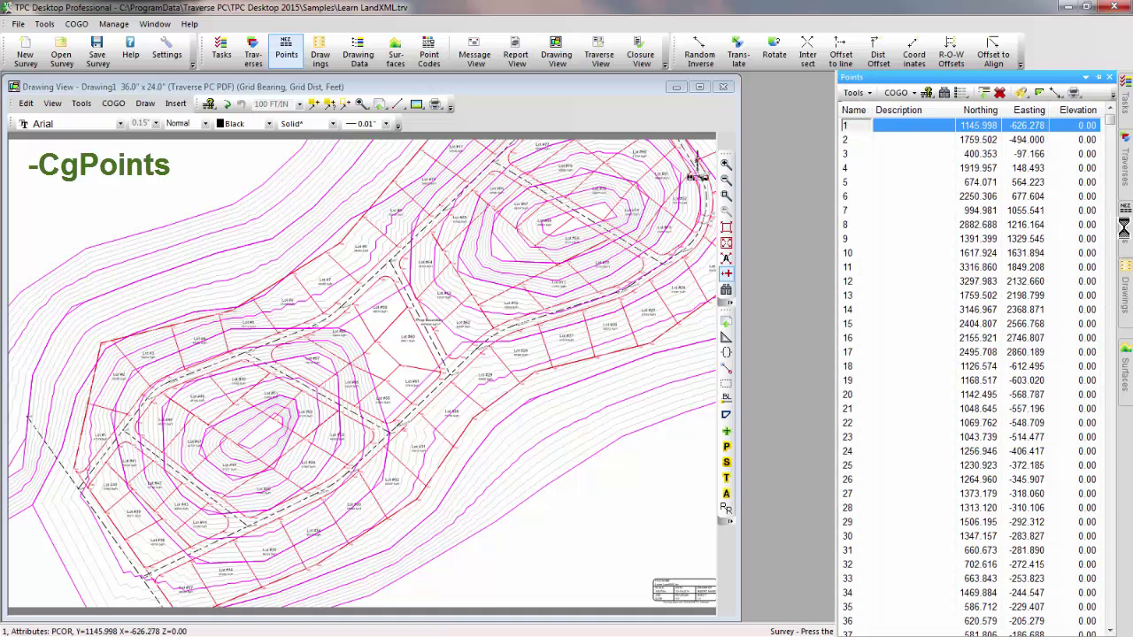
mouse_move(1122, 188)
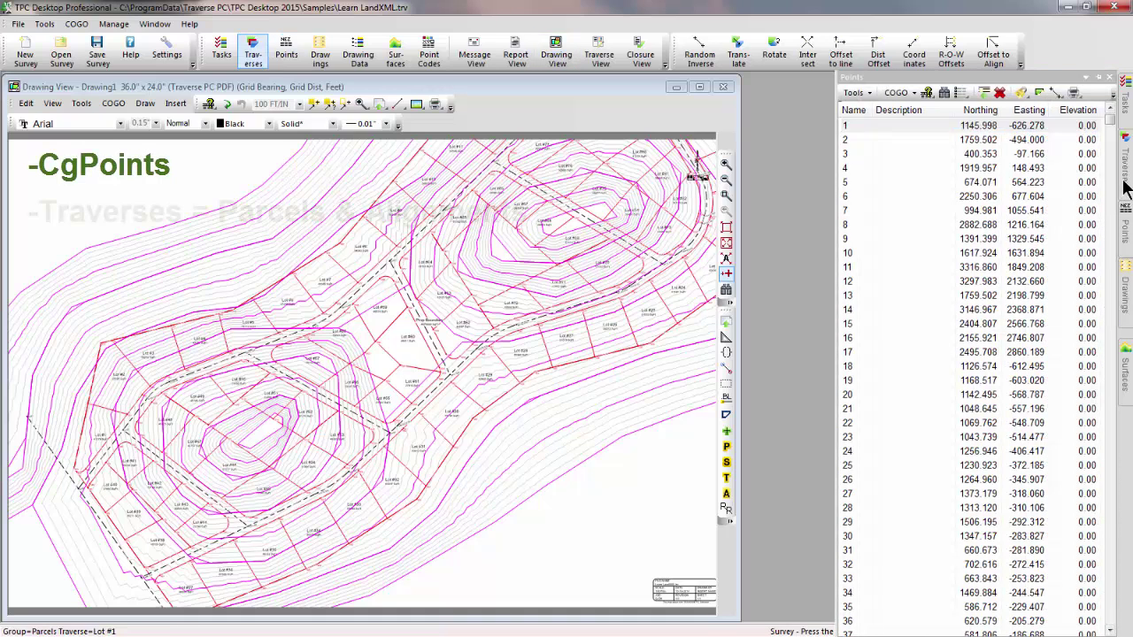
drag(1109, 203, 1109, 487)
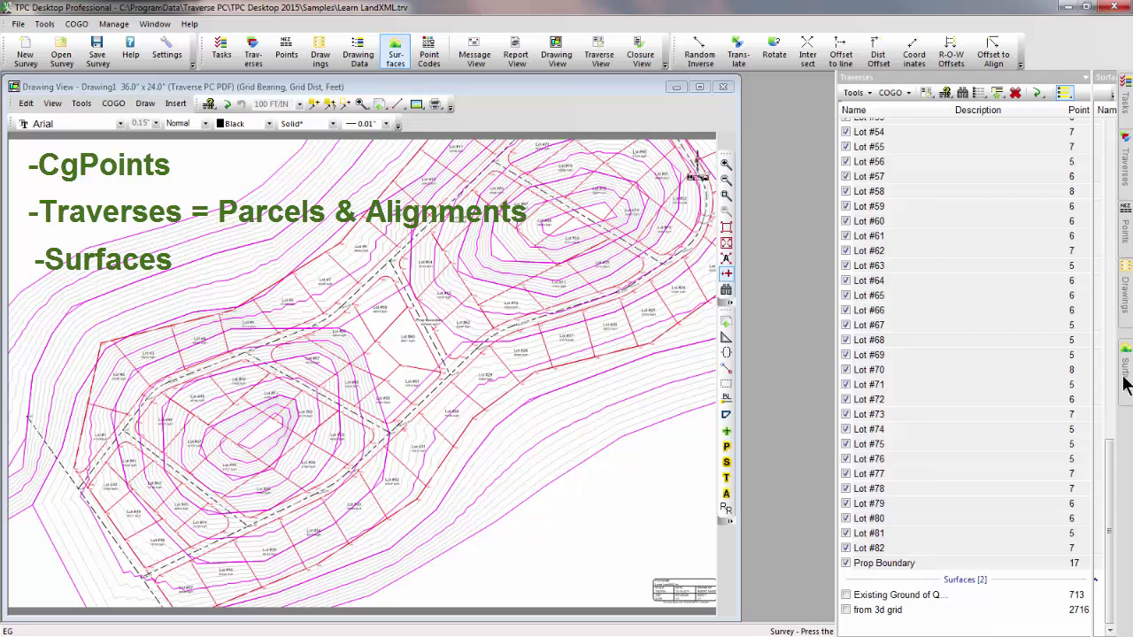
mouse_move(1125, 386)
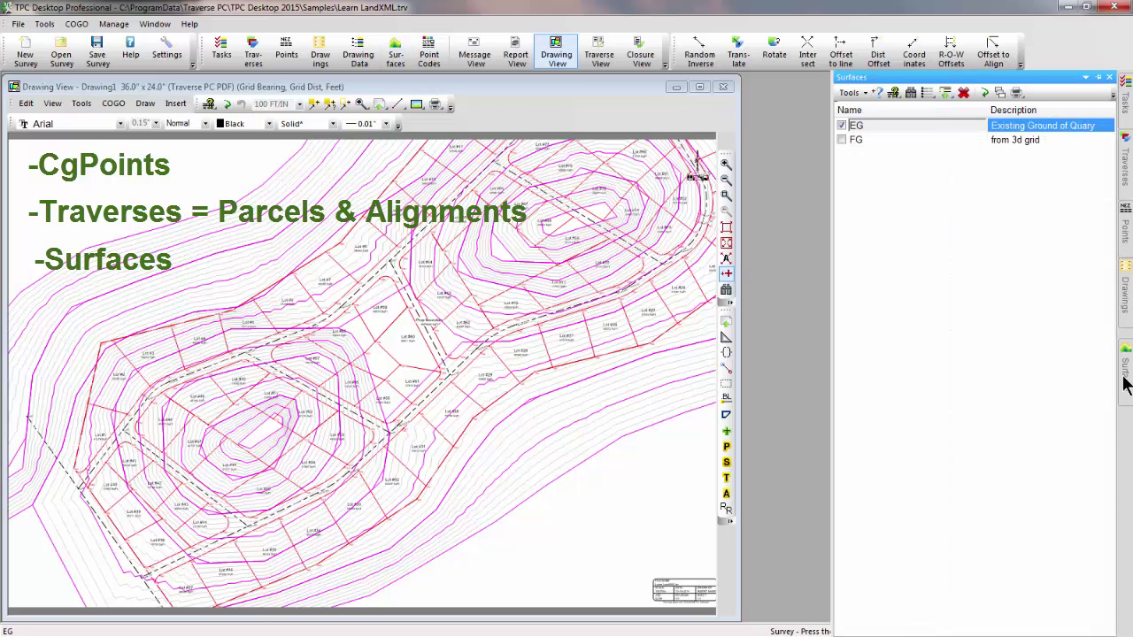